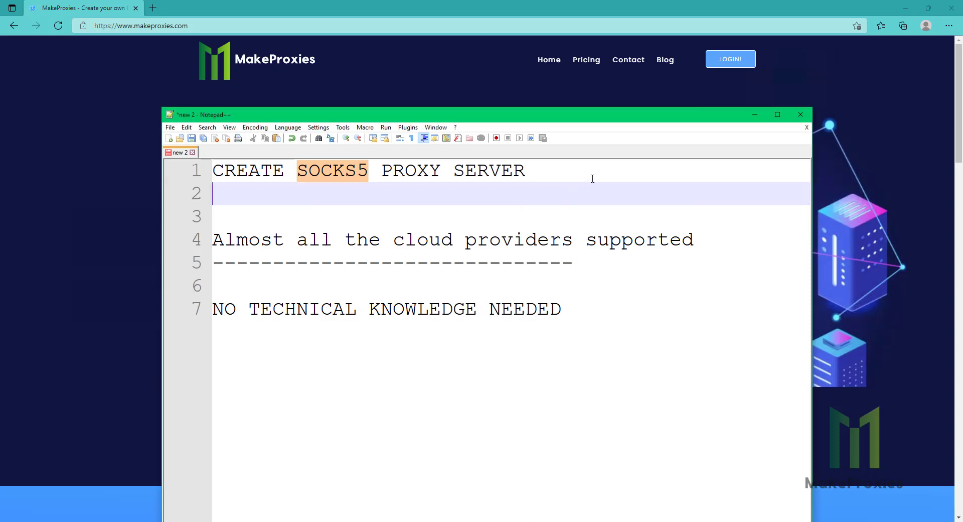
Dismiss the intro notes and scroll the MakeProxies homepage down to the supported cloud provider logos.
{"action": "left_click_drag", "start_coordinate": [591, 178], "coordinate": [147, 171]}
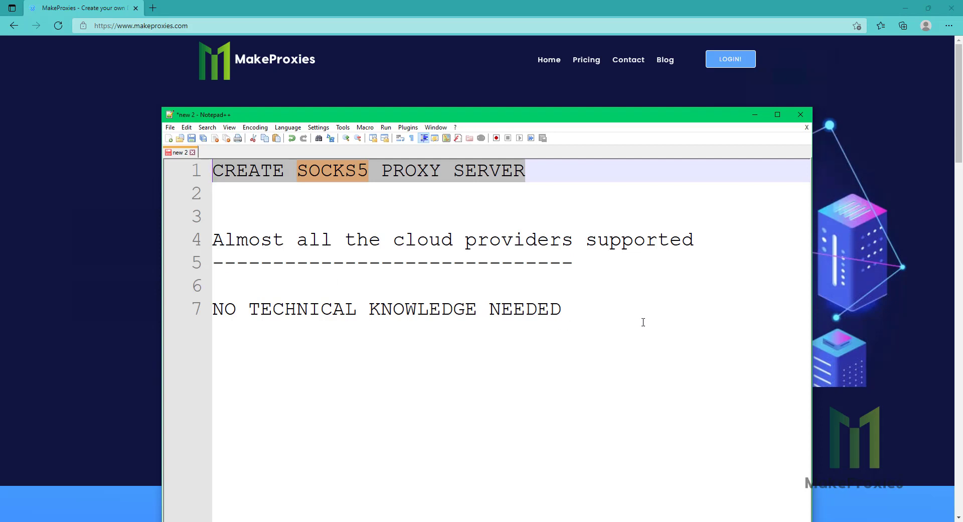
{"action": "left_click", "coordinate": [846, 327]}
{"action": "scroll", "coordinate": [637, 381], "scroll_direction": "down", "scroll_amount": 4}
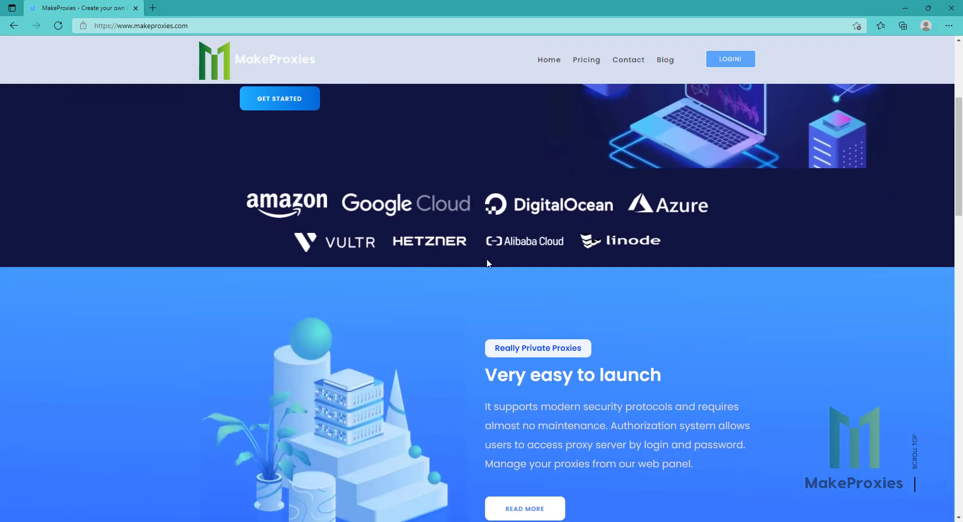
Log in to MakeProxies with the saved credentials after a brief look at the Sign Up form.
{"action": "left_click", "coordinate": [730, 61]}
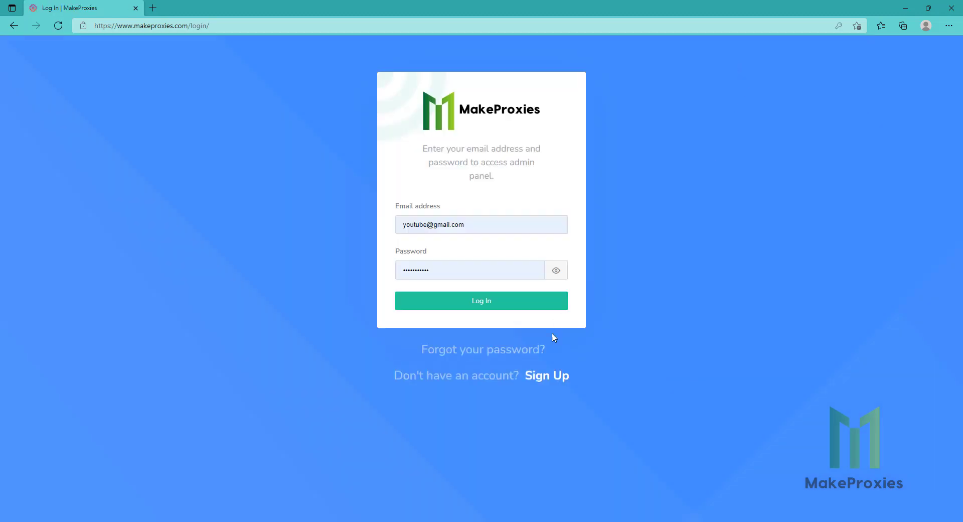
{"action": "left_click", "coordinate": [536, 376]}
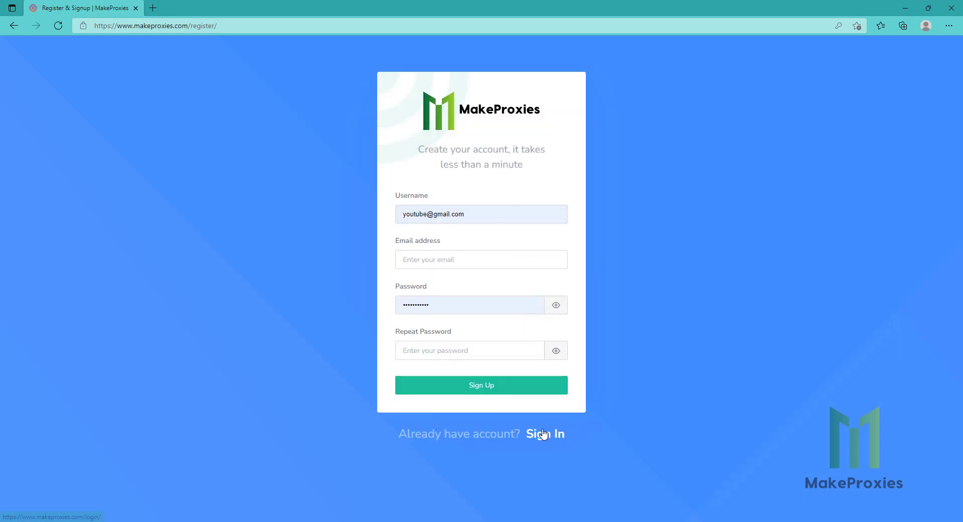
{"action": "left_click", "coordinate": [545, 434]}
{"action": "left_click", "coordinate": [489, 307]}
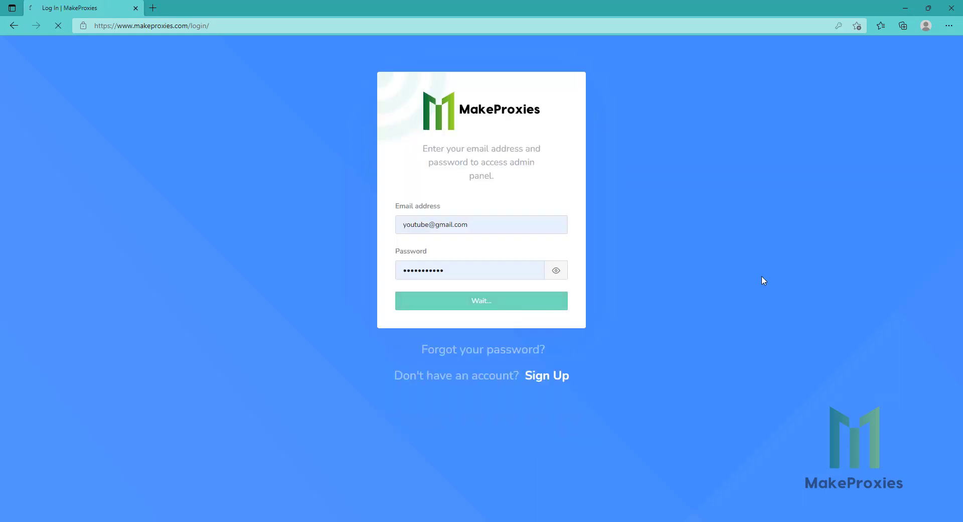
{"action": "double_click", "coordinate": [149, 26]}
{"action": "left_click", "coordinate": [3, 229]}
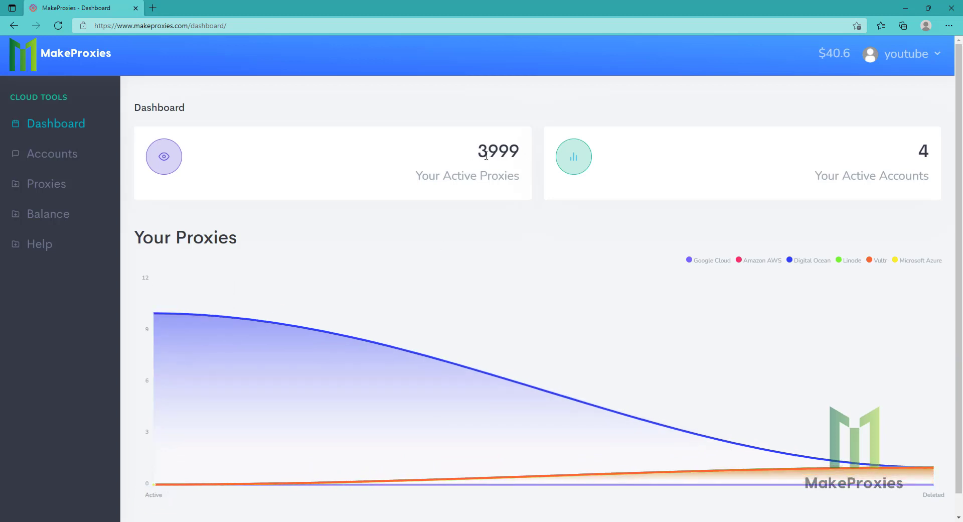
Note the 3999 active proxies and 4 active accounts, then review the linked cloud accounts list.
{"action": "left_click_drag", "start_coordinate": [471, 145], "coordinate": [524, 182]}
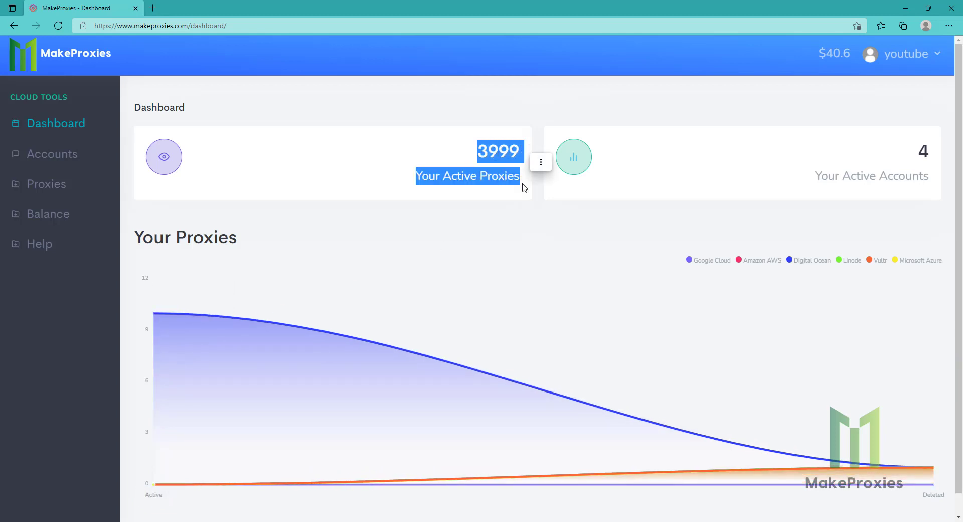
{"action": "left_click_drag", "start_coordinate": [817, 172], "coordinate": [935, 179]}
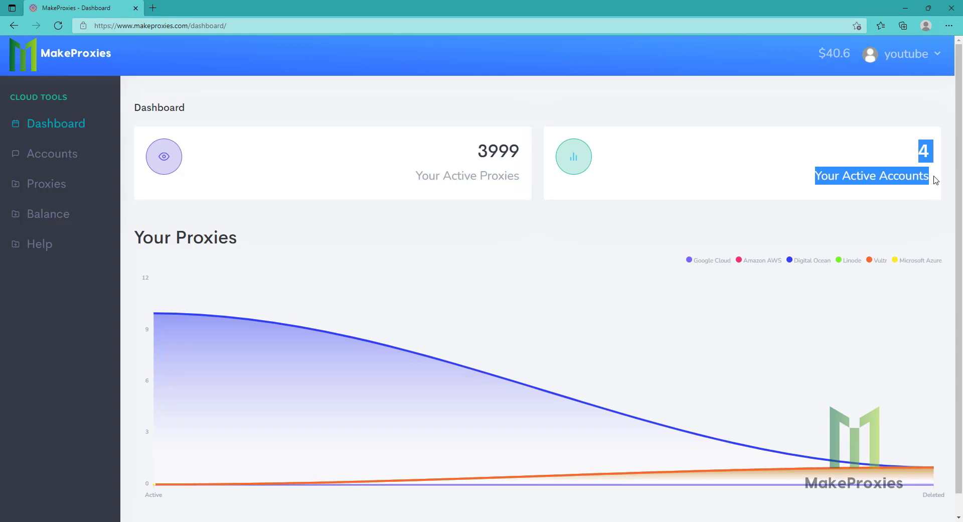
{"action": "left_click", "coordinate": [37, 153]}
{"action": "scroll", "coordinate": [639, 189], "scroll_direction": "down", "scroll_amount": 3}
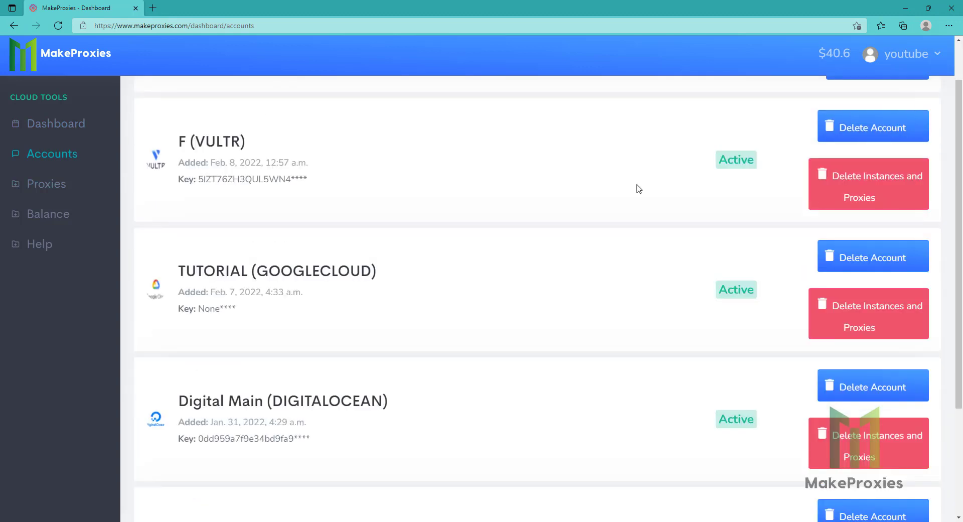
{"action": "scroll", "coordinate": [639, 189], "scroll_direction": "up", "scroll_amount": 2}
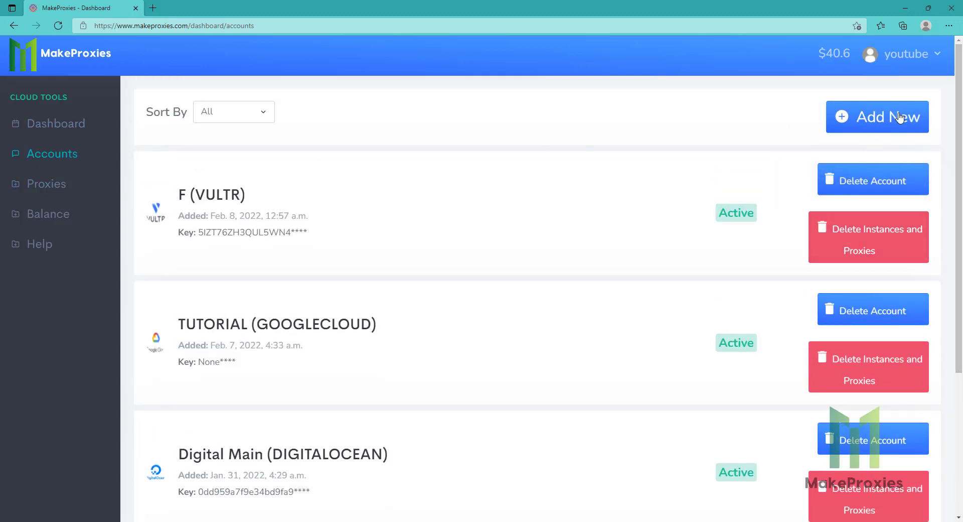
Preview the Add New DigitalOcean account form and its API token instructions, then close it.
{"action": "left_click", "coordinate": [899, 117]}
{"action": "scroll", "coordinate": [438, 300], "scroll_direction": "down", "scroll_amount": 3}
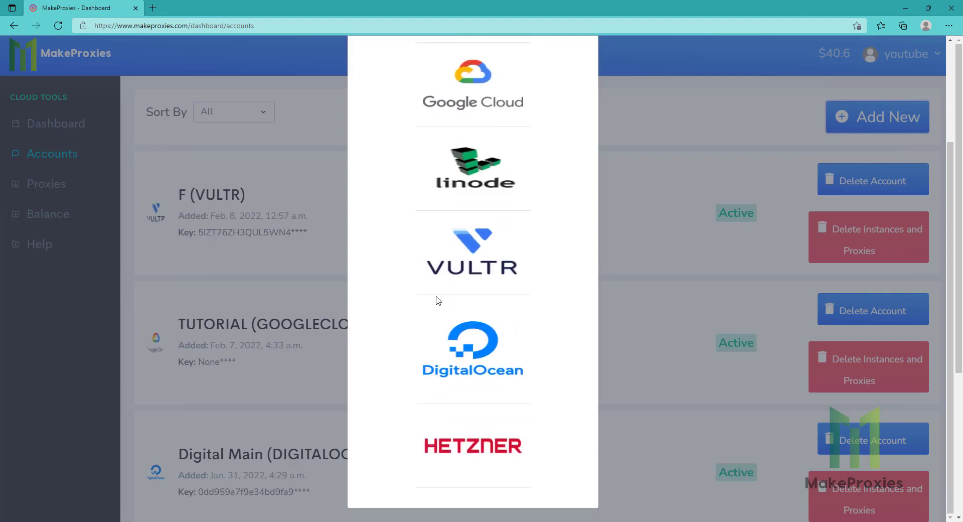
{"action": "left_click", "coordinate": [474, 365]}
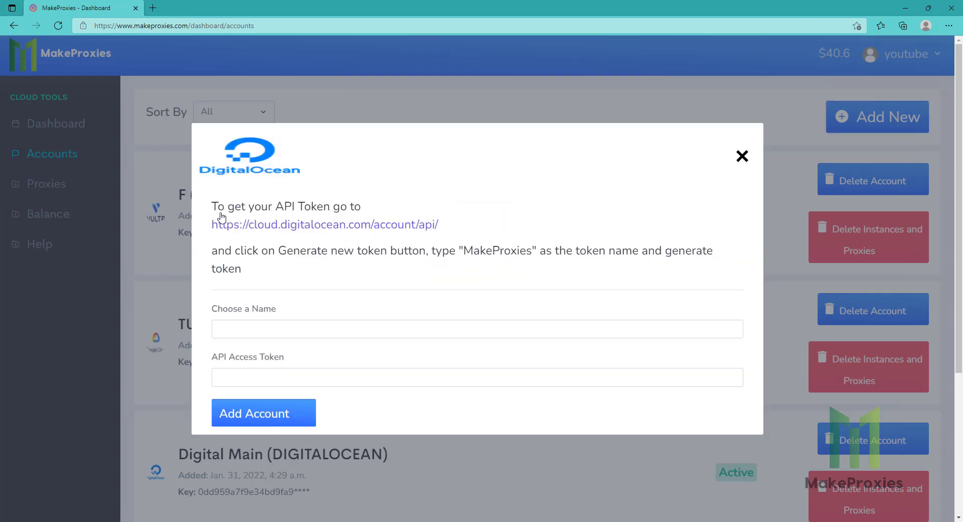
{"action": "left_click_drag", "start_coordinate": [211, 206], "coordinate": [266, 278]}
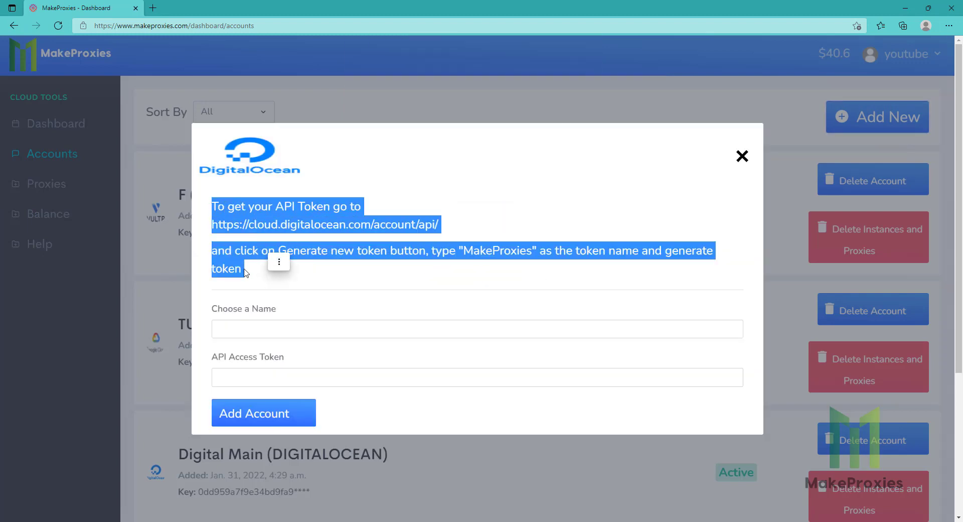
{"action": "left_click", "coordinate": [255, 277]}
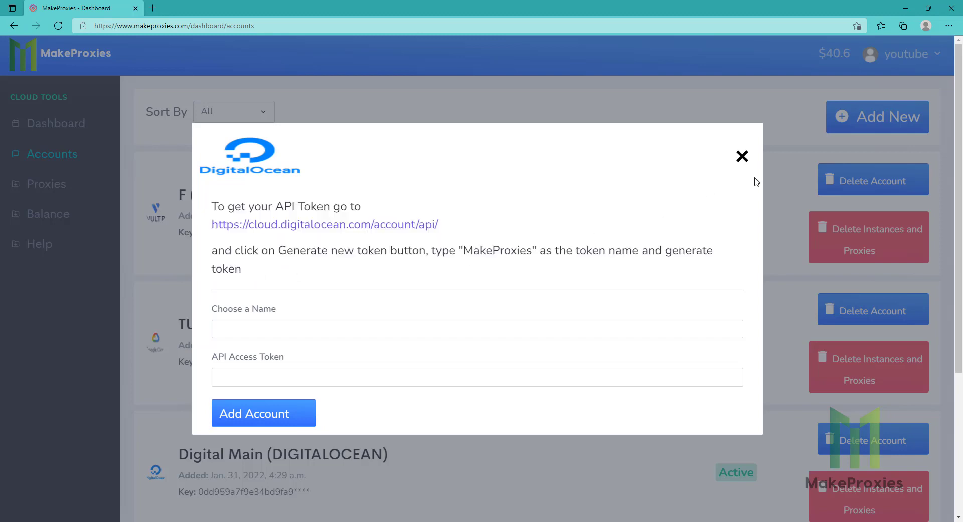
{"action": "left_click", "coordinate": [742, 156]}
From the proxies list, start a new proxy order on the TUTORIAL (GOOGLECLOUD) account.
{"action": "left_click", "coordinate": [104, 192]}
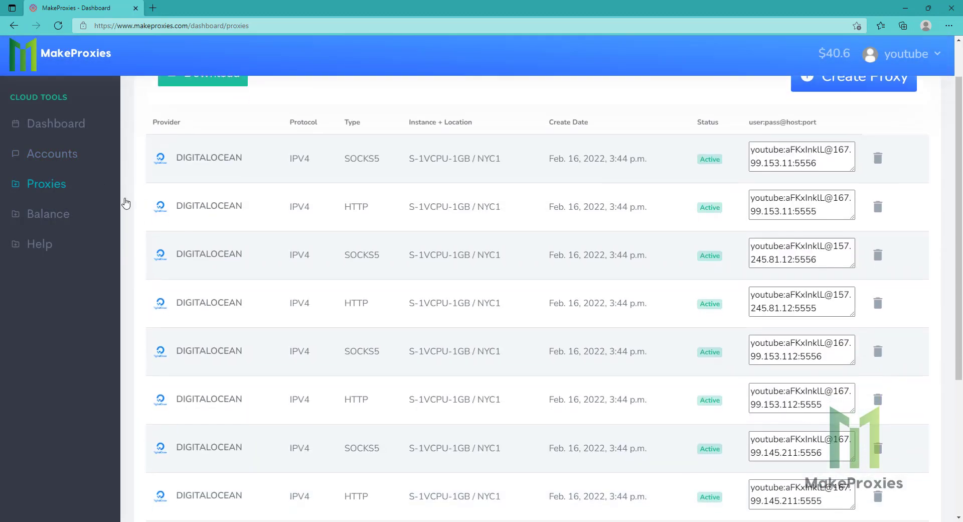
{"action": "scroll", "coordinate": [185, 165], "scroll_direction": "up", "scroll_amount": 1}
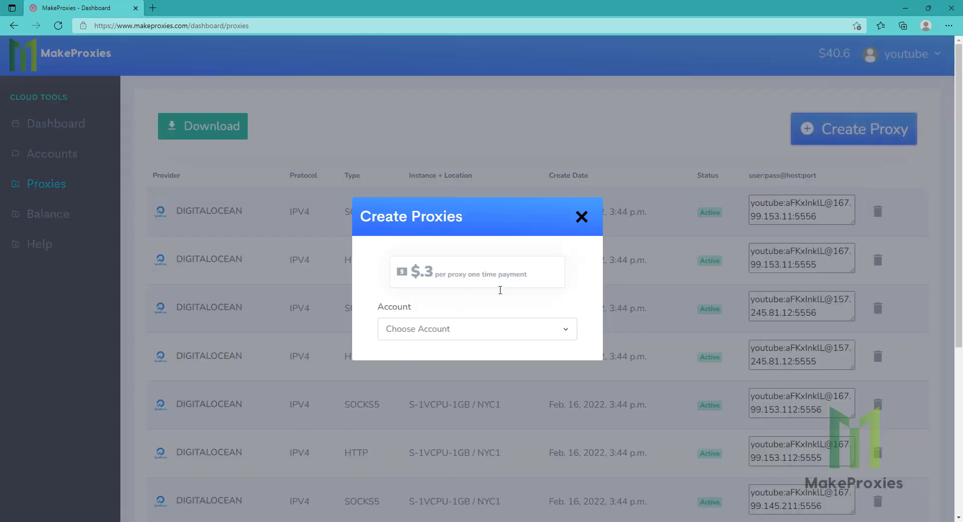
{"action": "left_click", "coordinate": [454, 332]}
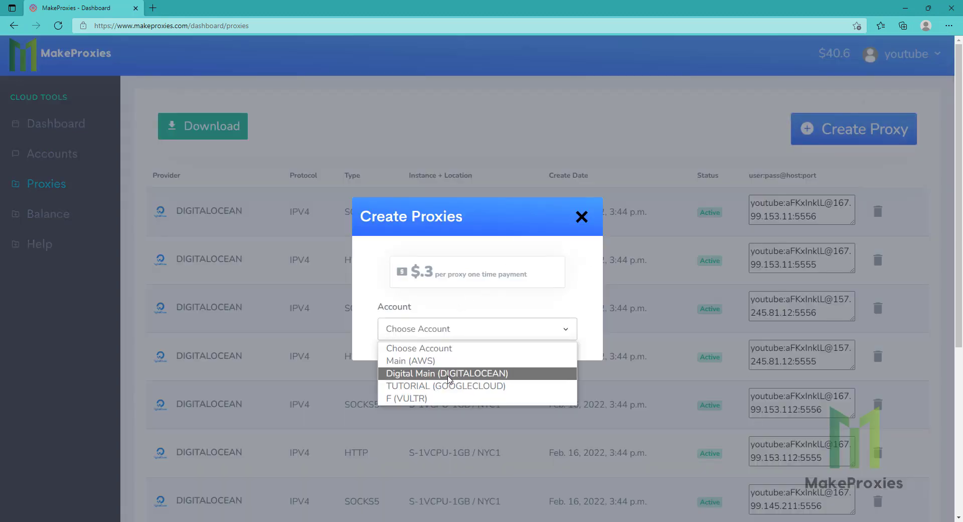
{"action": "left_click", "coordinate": [447, 386]}
{"action": "scroll", "coordinate": [438, 227], "scroll_direction": "down", "scroll_amount": 3}
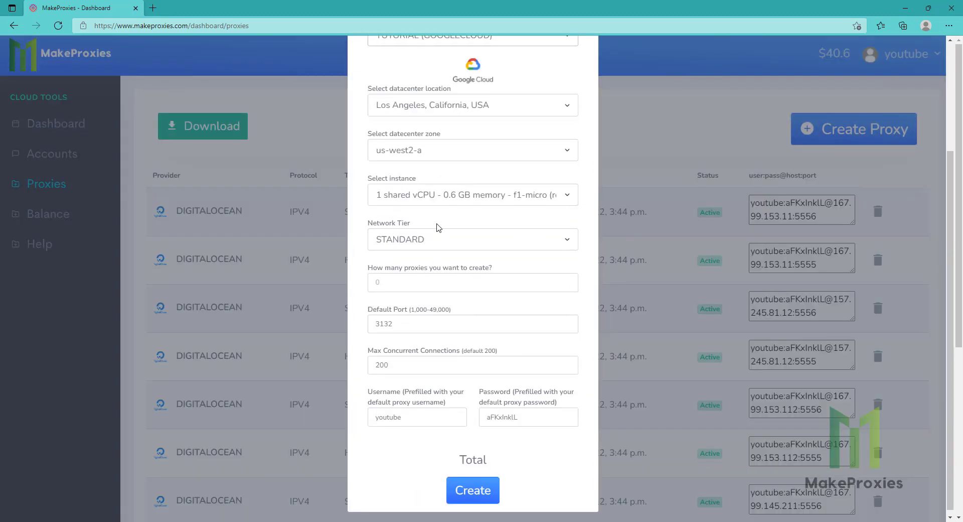
Set location Moncks Corner, South Carolina, instance type f1-micro and network tier PREMIUM.
{"action": "left_click", "coordinate": [421, 112]}
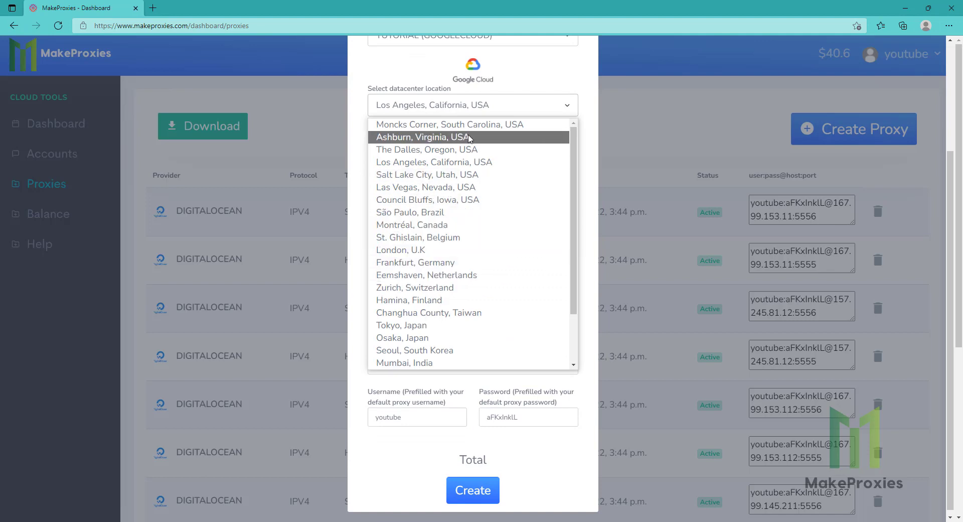
{"action": "left_click", "coordinate": [491, 125]}
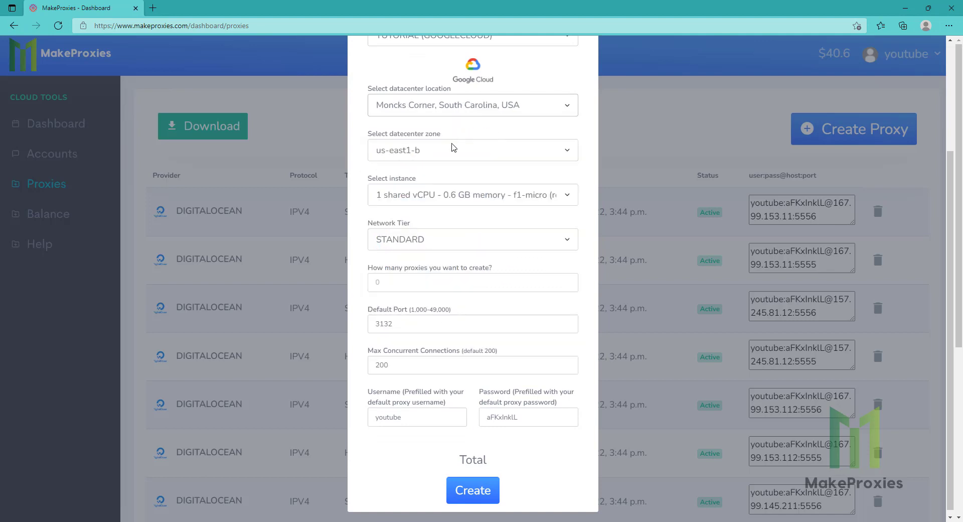
{"action": "left_click", "coordinate": [447, 147]}
{"action": "left_click", "coordinate": [448, 197]}
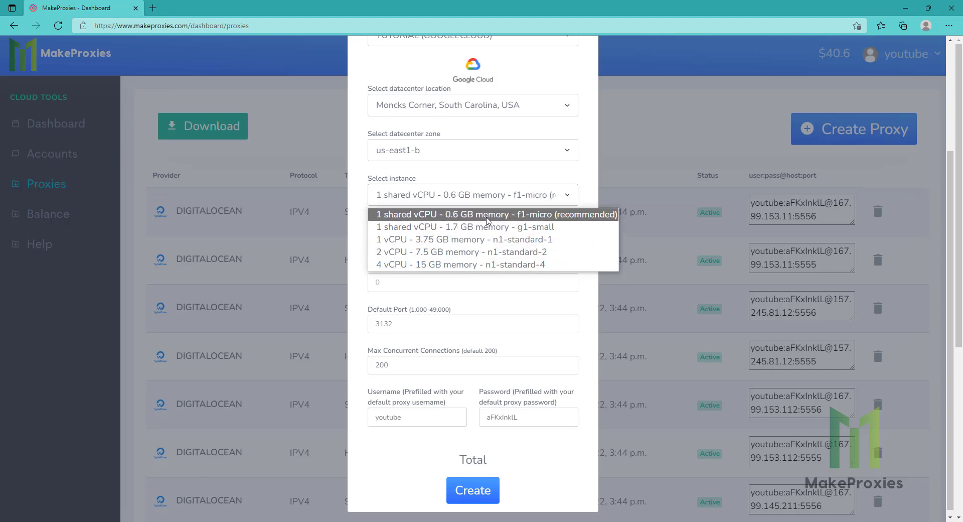
{"action": "left_click", "coordinate": [486, 219]}
{"action": "left_click", "coordinate": [446, 245]}
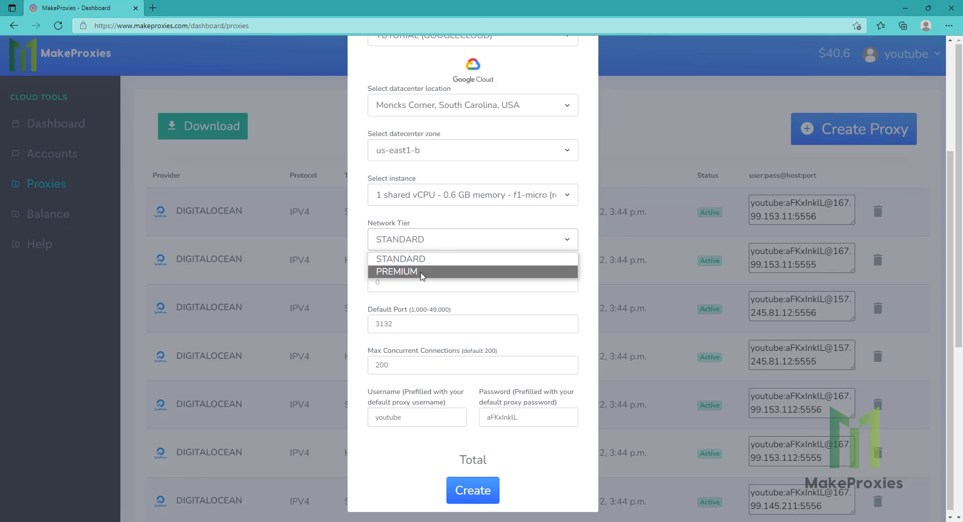
{"action": "left_click", "coordinate": [421, 271]}
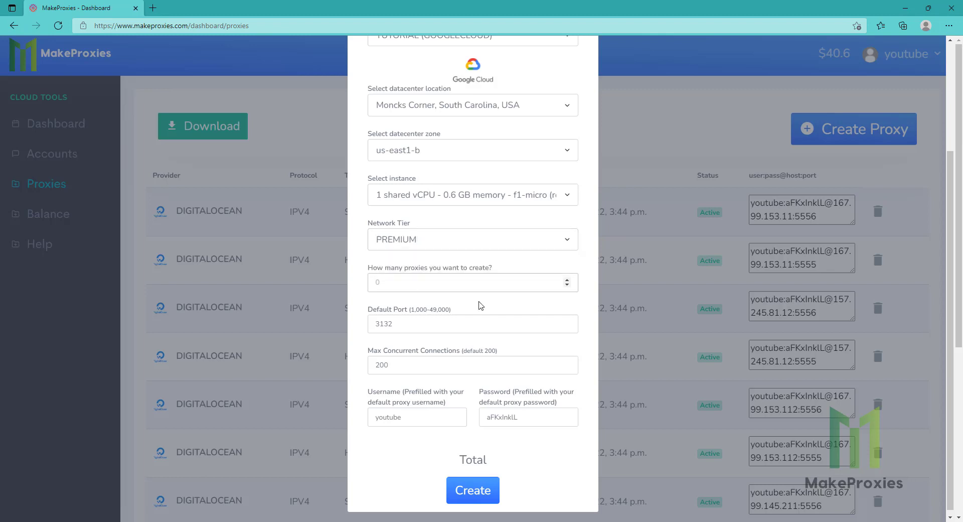
{"action": "type", "text": "2"}
Set the default port to 4565 and submit the order for 2 proxies.
{"action": "key", "text": "Tab"}
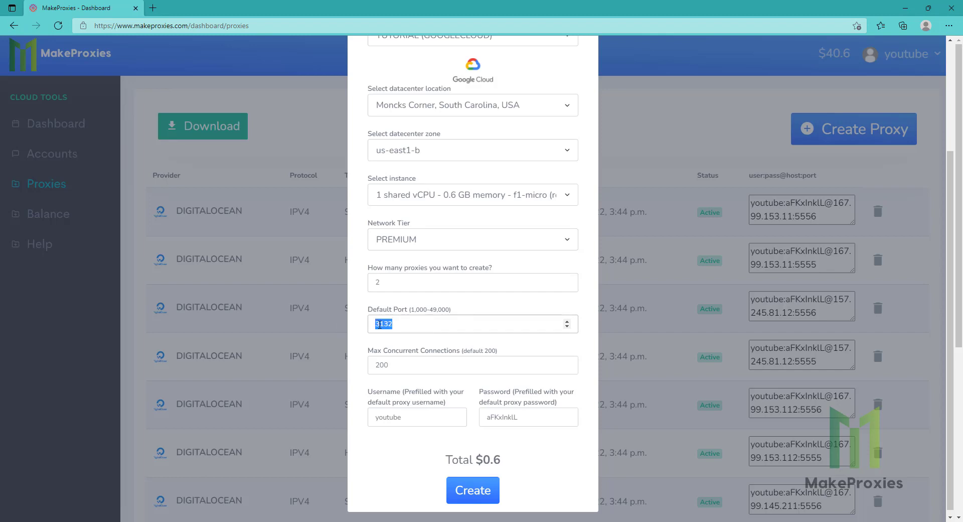
{"action": "type", "text": "4565"}
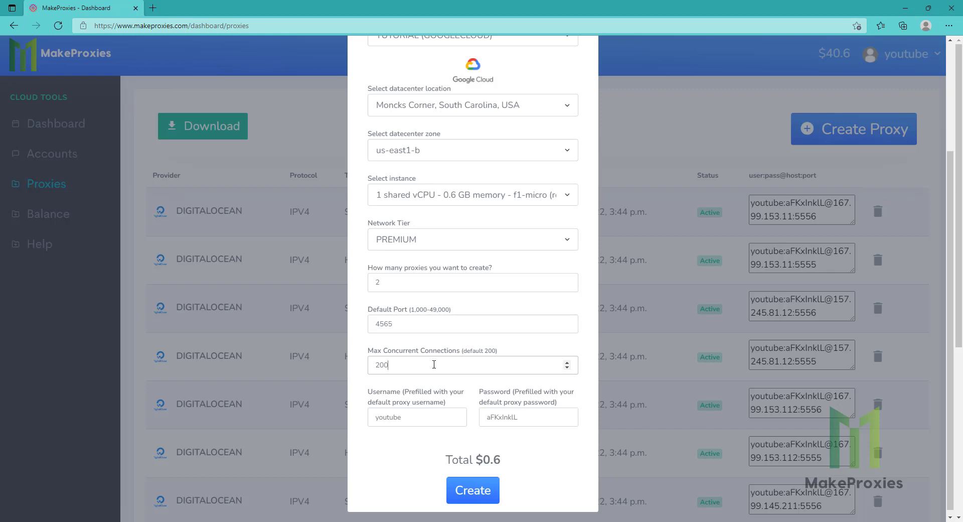
{"action": "double_click", "coordinate": [381, 365]}
{"action": "left_click", "coordinate": [409, 317]}
{"action": "left_click_drag", "start_coordinate": [410, 309], "coordinate": [449, 310]}
{"action": "left_click", "coordinate": [423, 421]}
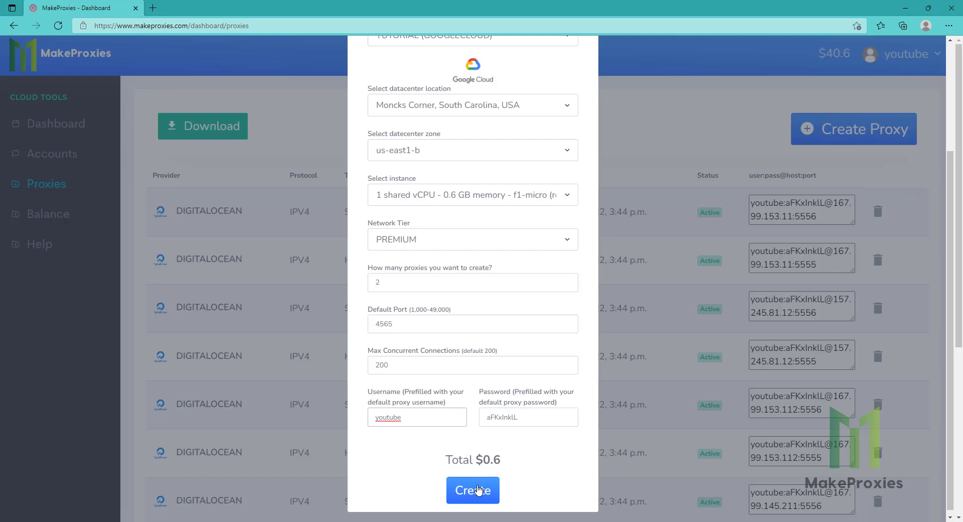
{"action": "left_click", "coordinate": [478, 491]}
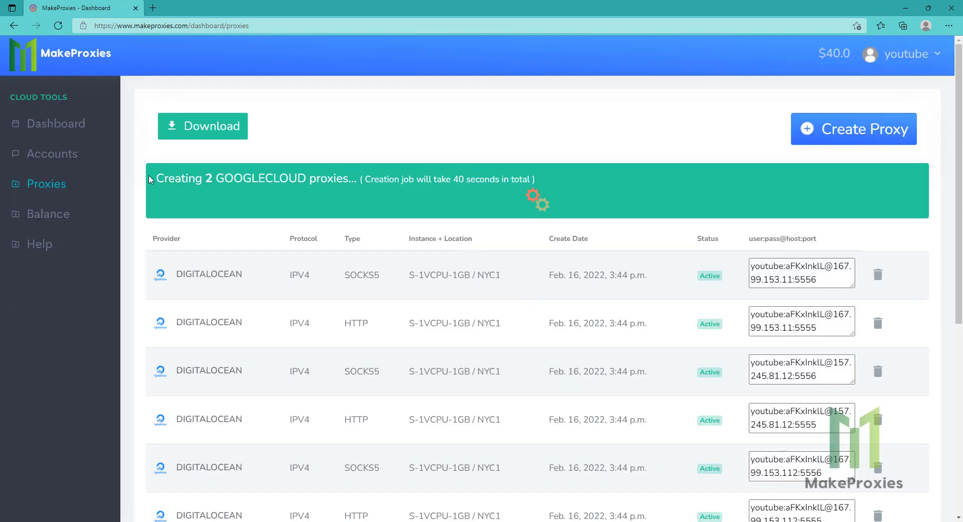
Wait for the 'Creating 2 GOOGLECLOUD proxies' job until rows with SOCKS5 4566 and HTTP 4565 appear.
{"action": "left_click_drag", "start_coordinate": [152, 179], "coordinate": [552, 182]}
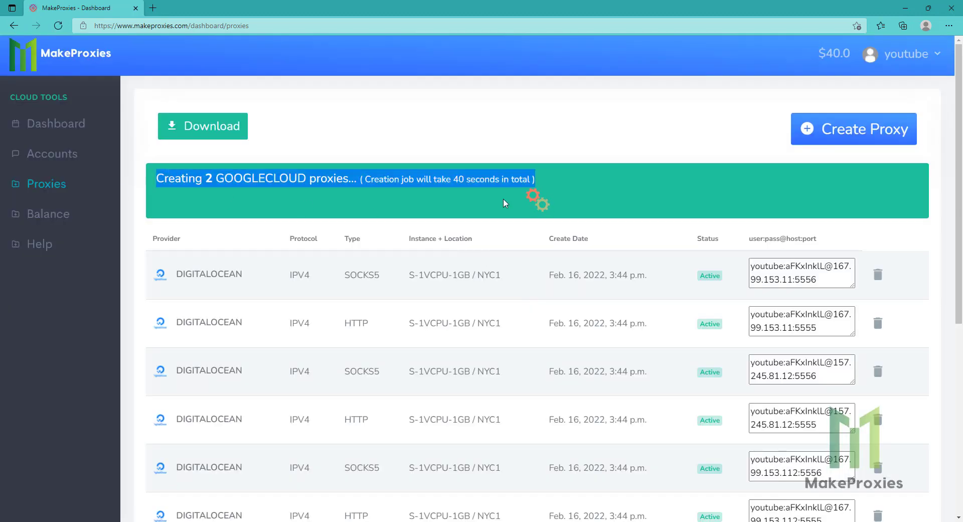
{"action": "left_click", "coordinate": [551, 182]}
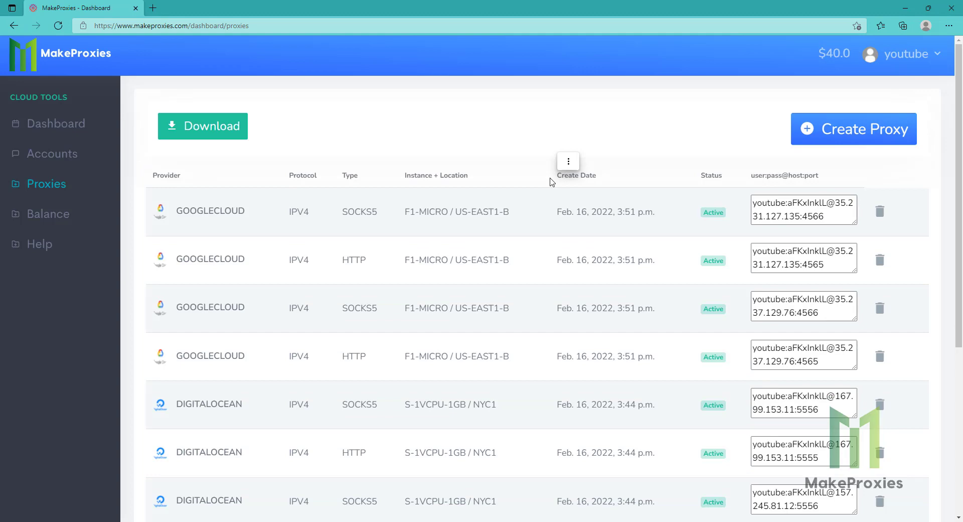
In the proxy download options, filter by provider GOOGLECLOUD and download the list.
{"action": "left_click", "coordinate": [208, 128]}
{"action": "left_click", "coordinate": [491, 191]}
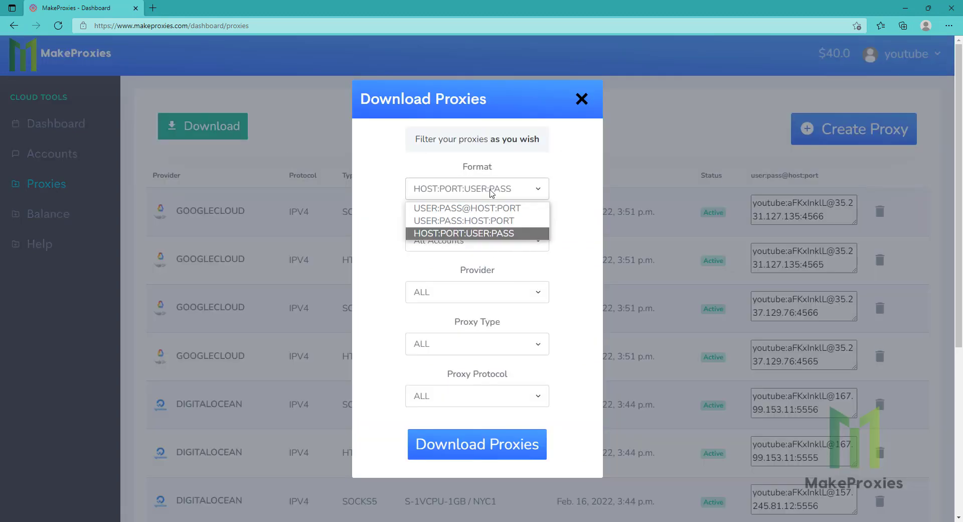
{"action": "left_click", "coordinate": [484, 193]}
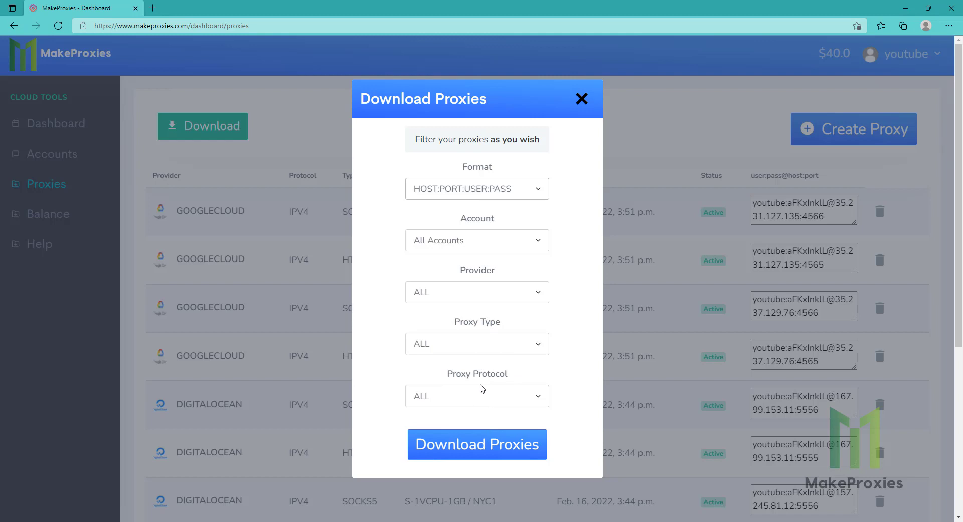
{"action": "left_click", "coordinate": [477, 300]}
{"action": "left_click", "coordinate": [484, 350]}
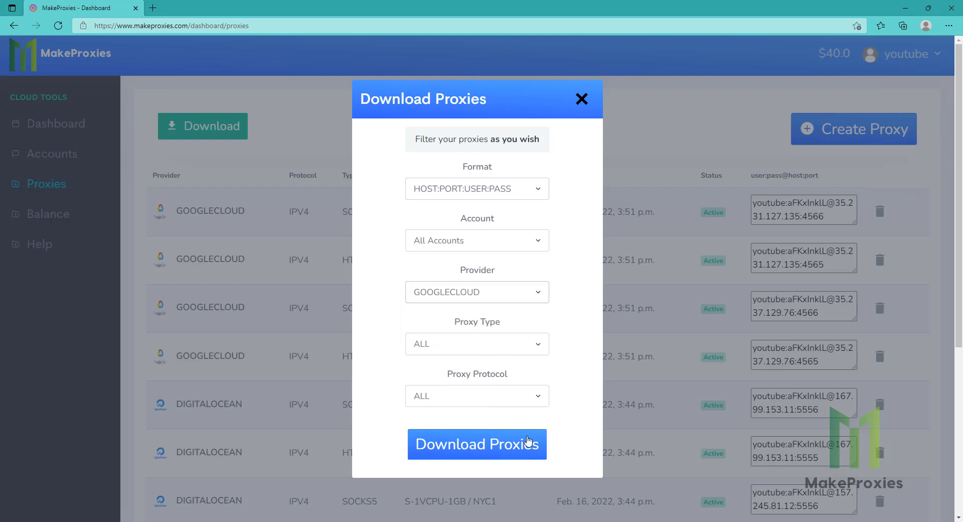
{"action": "left_click", "coordinate": [507, 448]}
Restrict the download to SOCKS5 proxies, download again, and open the resulting two-line file.
{"action": "left_click", "coordinate": [489, 346]}
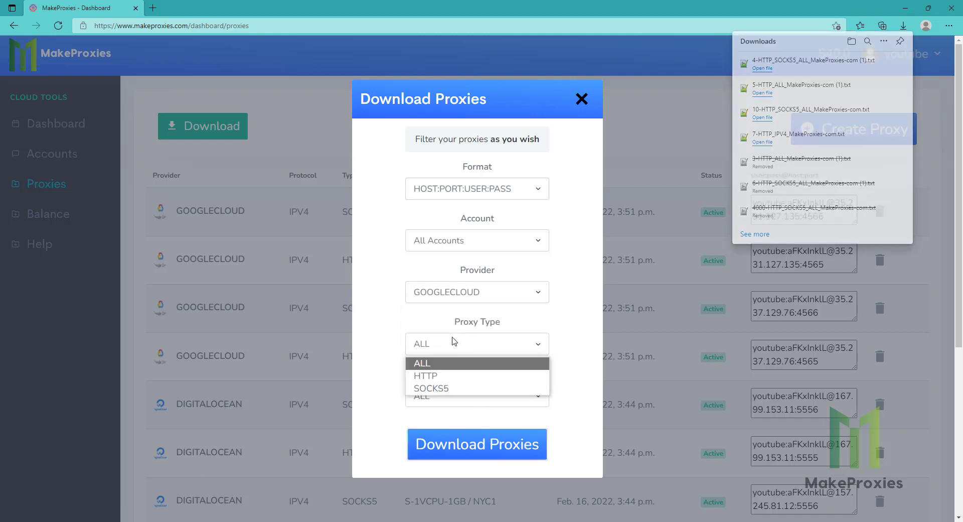
{"action": "left_click", "coordinate": [442, 389]}
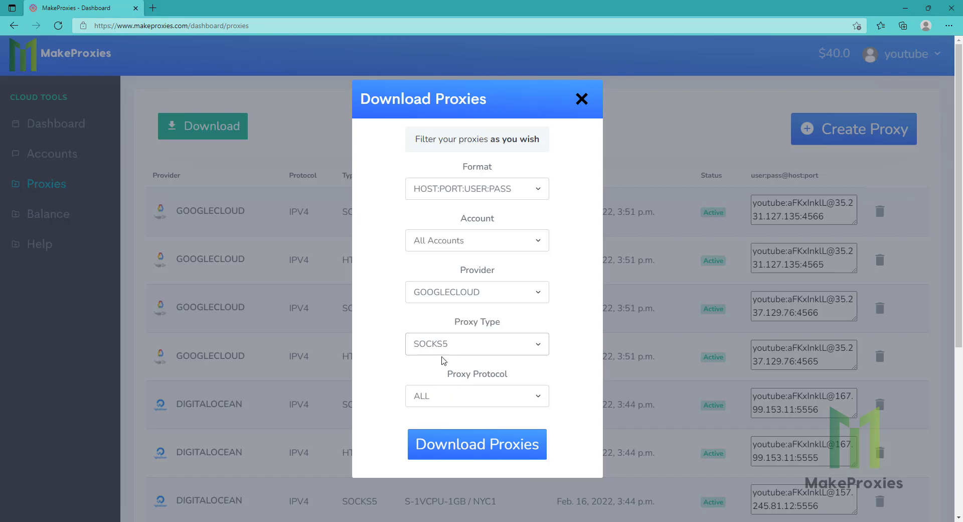
{"action": "left_click", "coordinate": [469, 438]}
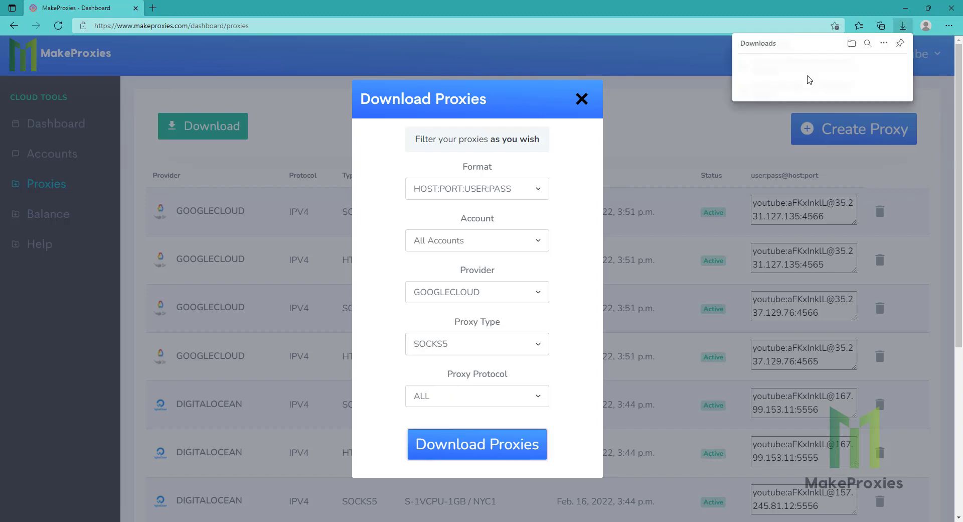
{"action": "left_click", "coordinate": [809, 67]}
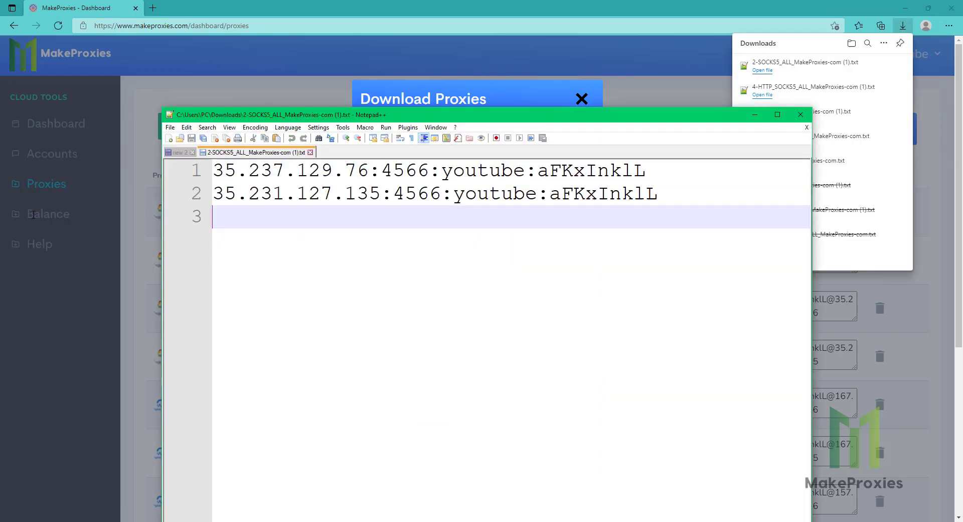
Select both proxy lines in the Notepad++ file and move its window higher up.
{"action": "key", "text": "ctrl+a"}
{"action": "key", "text": "ctrl+c"}
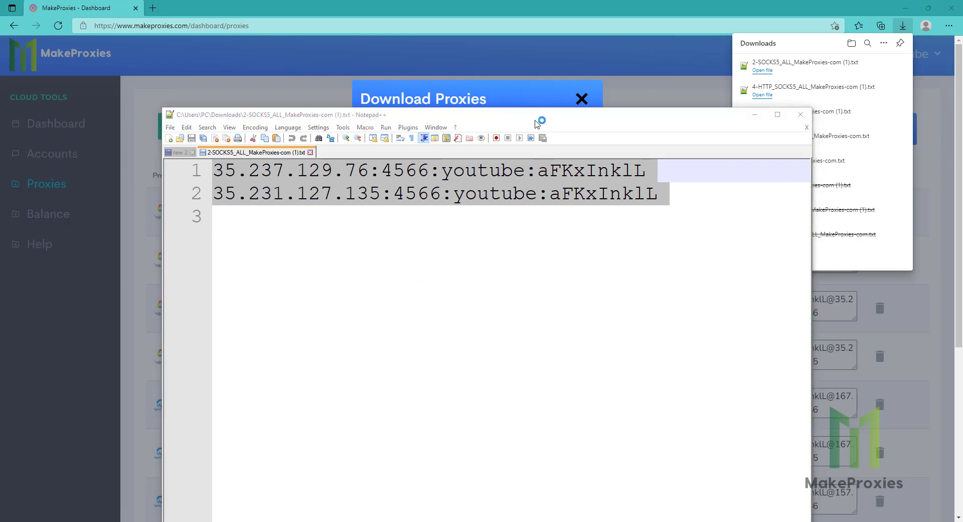
{"action": "left_click_drag", "start_coordinate": [536, 119], "coordinate": [536, 23]}
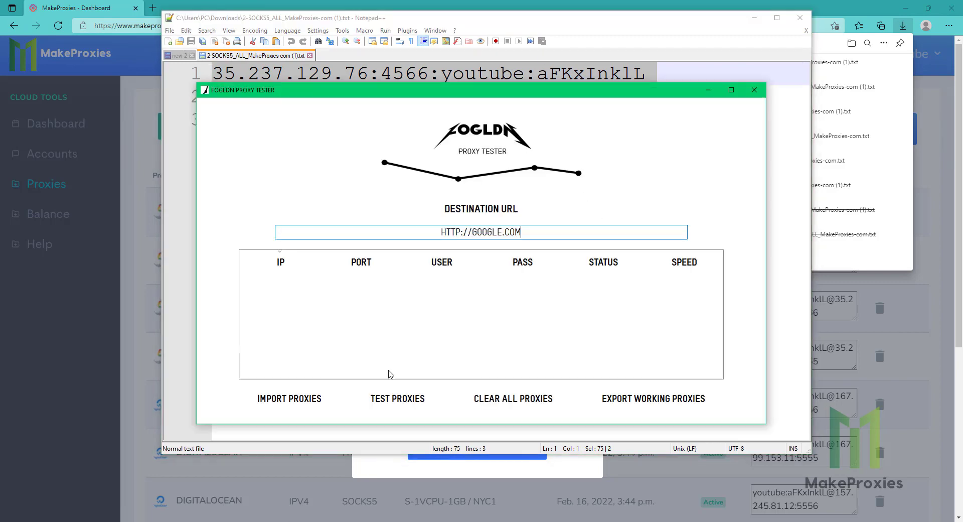
Import the two copied proxies into FOGLDN Proxy Tester and test them repeatedly; both return FAILED.
{"action": "left_click_drag", "start_coordinate": [498, 100], "coordinate": [535, 161]}
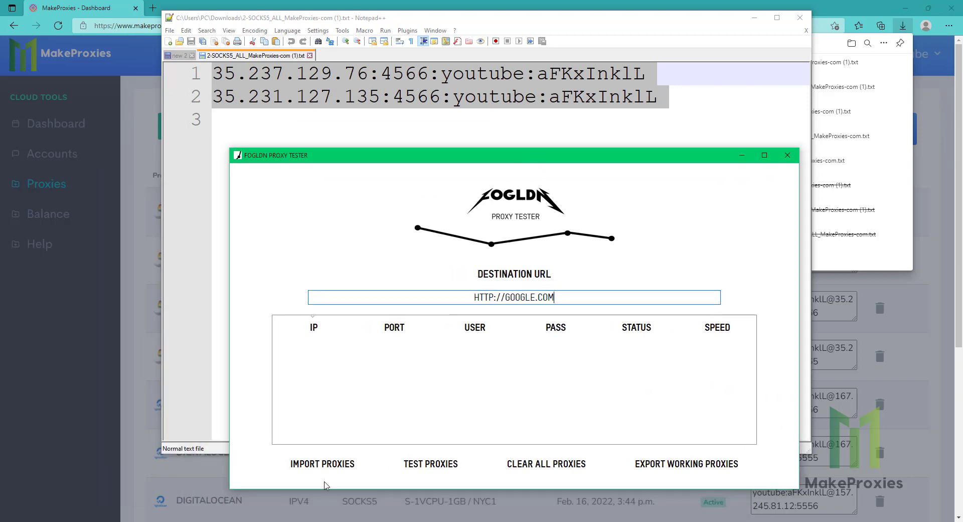
{"action": "left_click", "coordinate": [323, 466]}
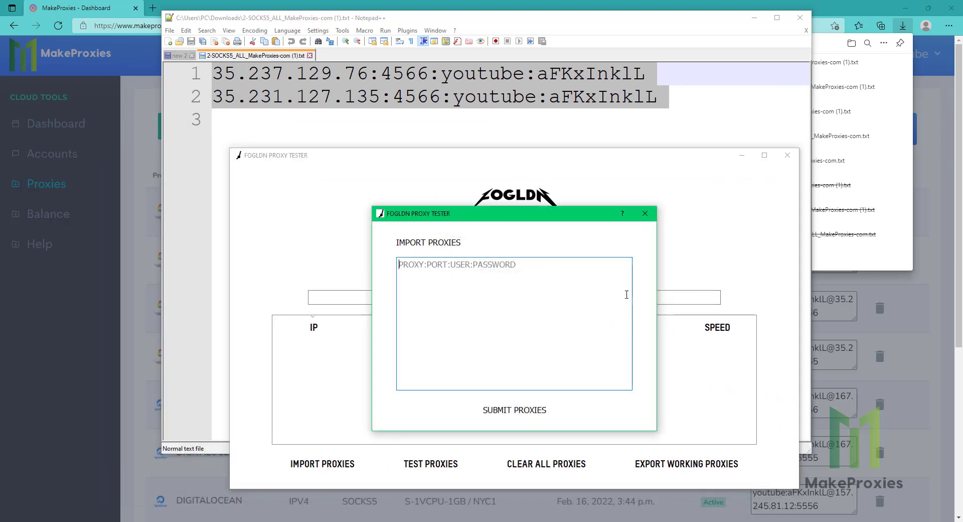
{"action": "key", "text": "ctrl+v"}
{"action": "left_click", "coordinate": [517, 410]}
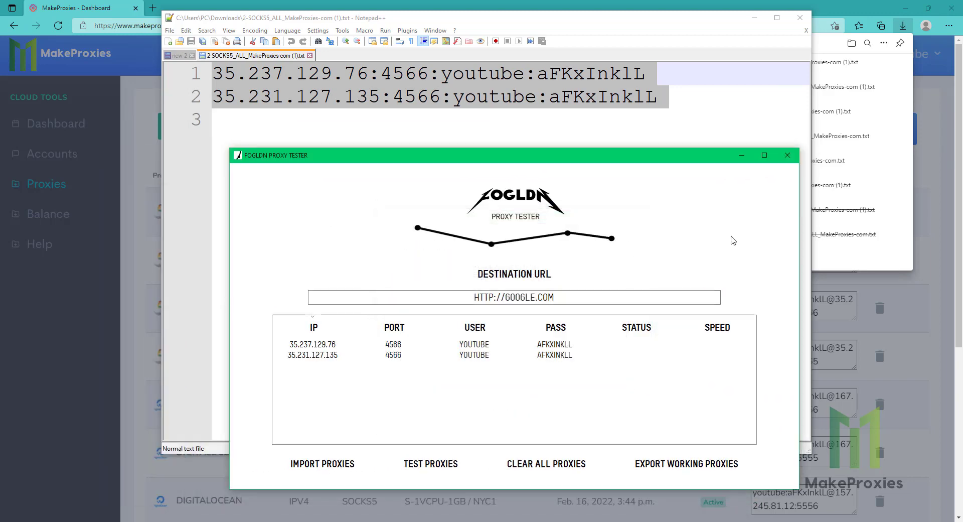
{"action": "left_click", "coordinate": [764, 155]}
{"action": "left_click", "coordinate": [346, 499]}
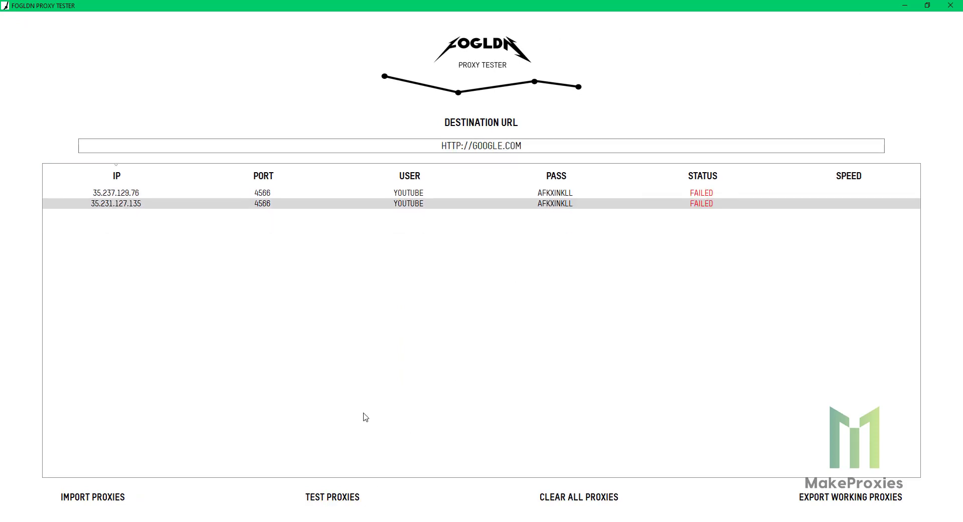
{"action": "left_click", "coordinate": [342, 495]}
{"action": "left_click", "coordinate": [343, 496]}
Close the proxy tester and launch RSocks ProxyChecker via Windows search 'rso'.
{"action": "left_click", "coordinate": [951, 5]}
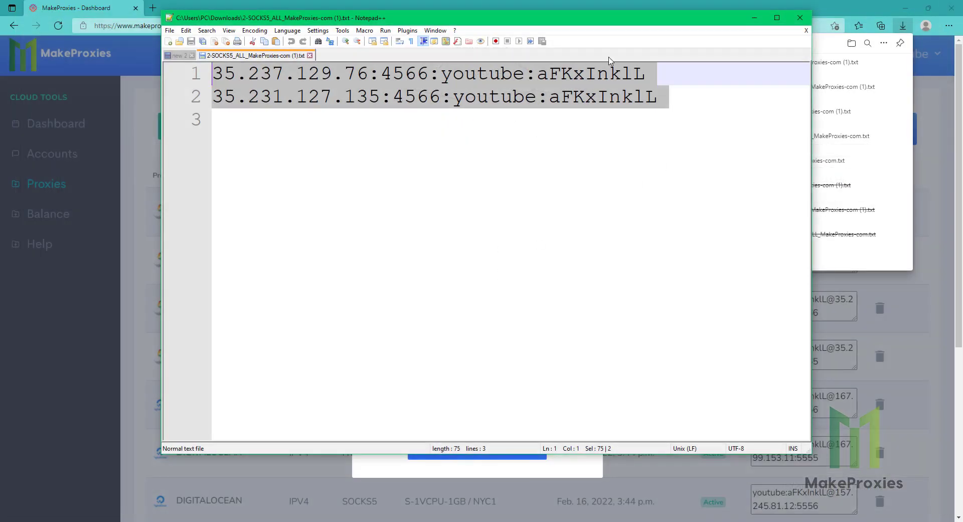
{"action": "mouse_move", "coordinate": [614, 16]}
{"action": "left_mouse_down"}
{"action": "mouse_move", "coordinate": [522, 178]}
{"action": "mouse_move", "coordinate": [469, 341]}
{"action": "left_mouse_up"}
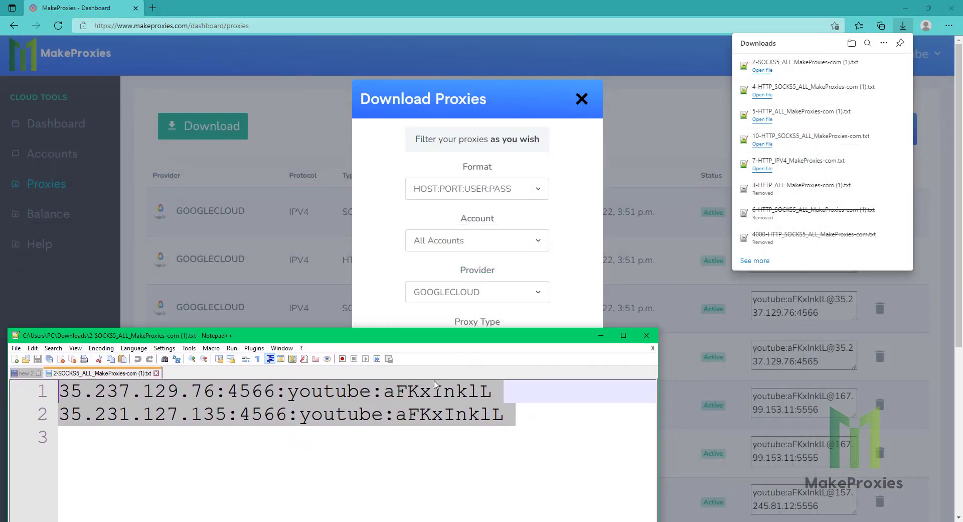
{"action": "key", "text": "super+s"}
{"action": "type", "text": "rso"}
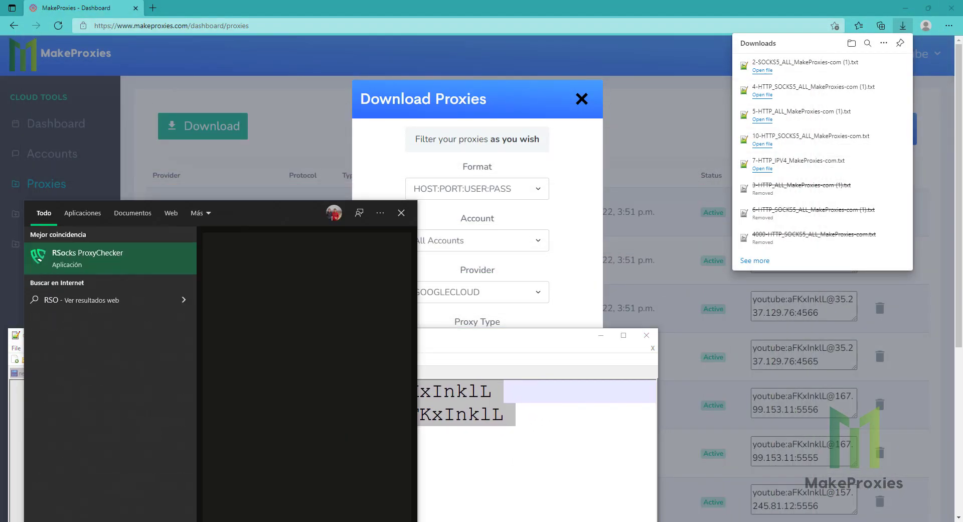
{"action": "left_click", "coordinate": [112, 270]}
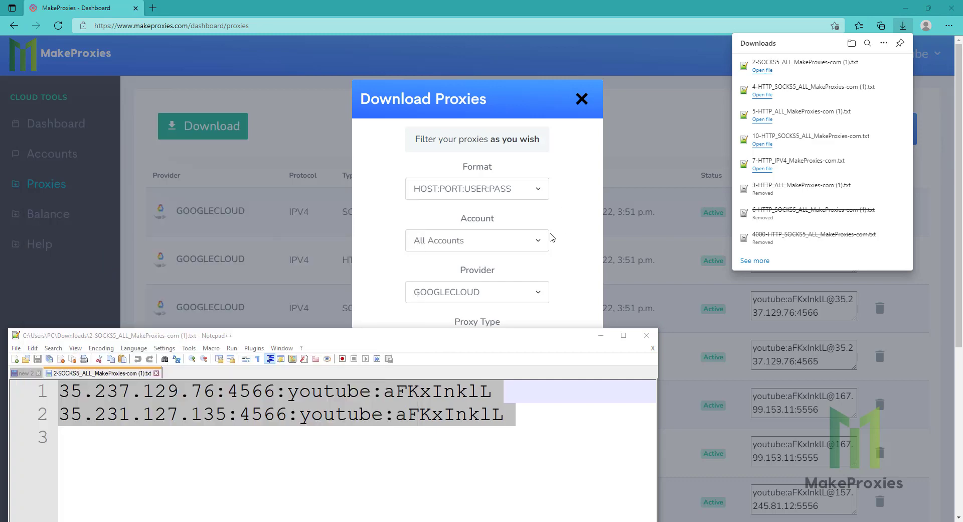
{"action": "left_click", "coordinate": [532, 434]}
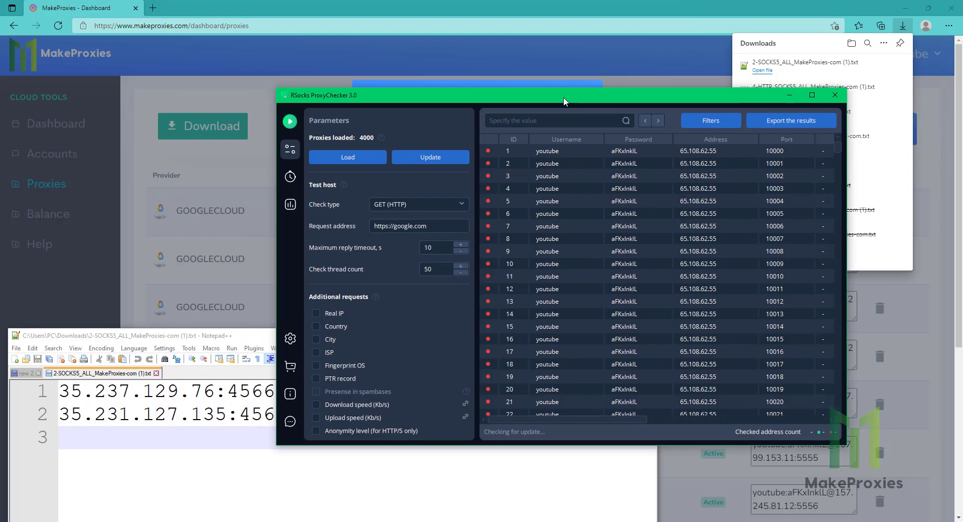
{"action": "left_click_drag", "start_coordinate": [563, 97], "coordinate": [589, 112]}
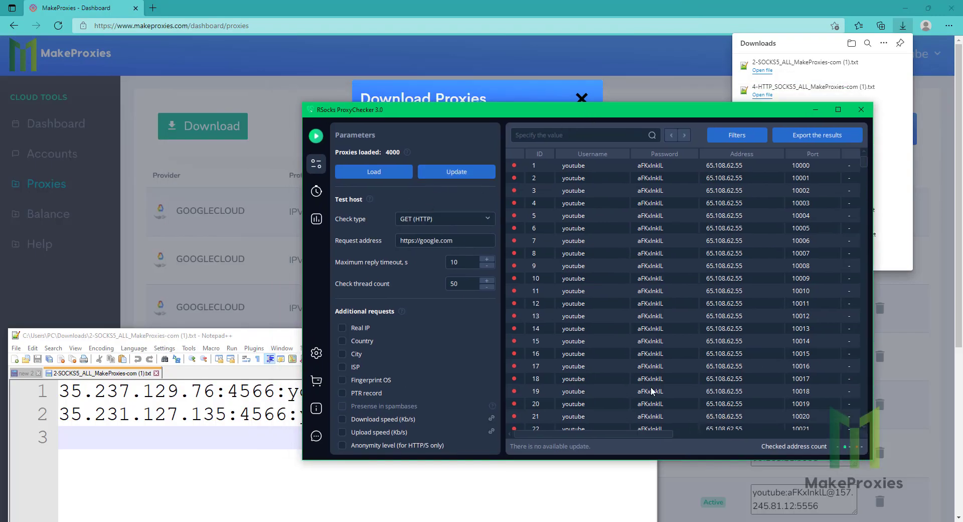
Empty the address list, remove the old 4000-proxy file, and keep User:Password@Address:Port format.
{"action": "left_click", "coordinate": [378, 173]}
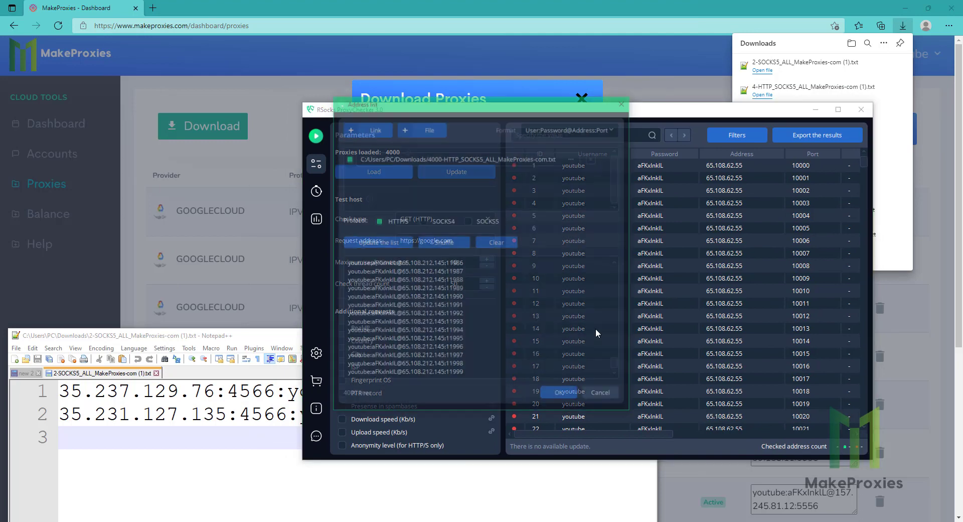
{"action": "left_click", "coordinate": [502, 244]}
{"action": "left_click", "coordinate": [594, 158]}
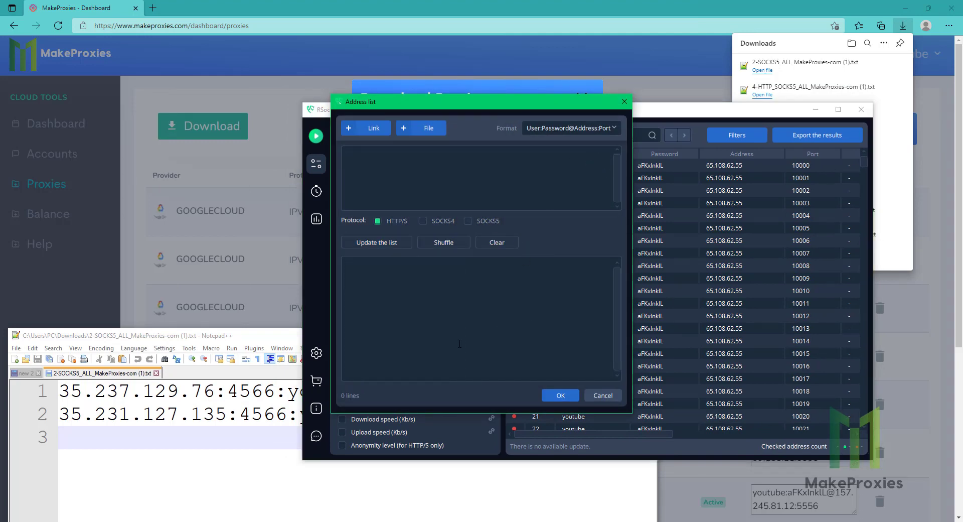
{"action": "left_click", "coordinate": [563, 128]}
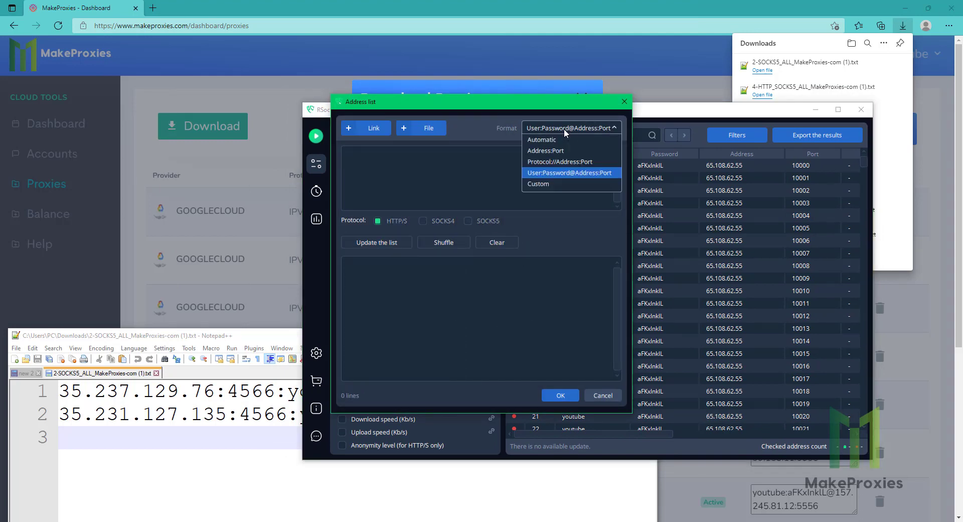
{"action": "left_click", "coordinate": [564, 129]}
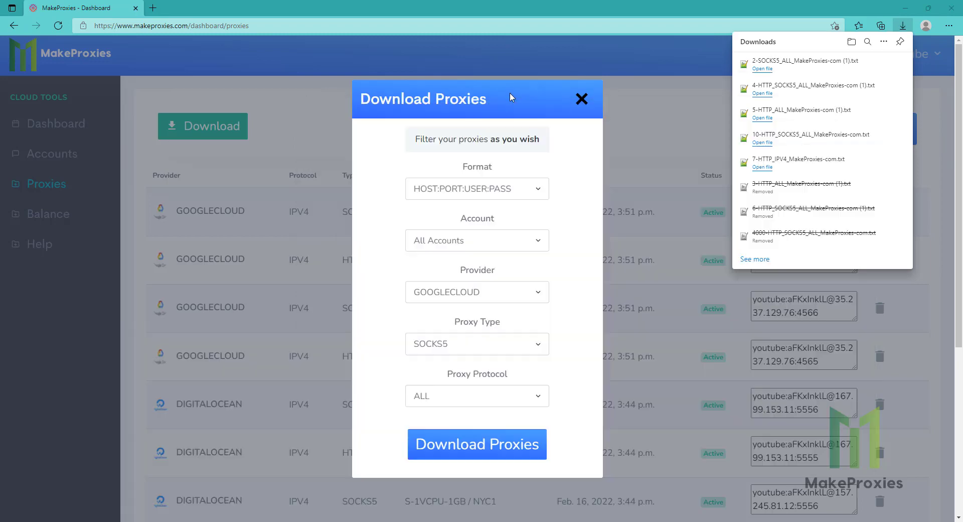
Download the Google Cloud SOCKS5 proxies in USER:PASS@HOST:PORT format and open the file.
{"action": "left_click", "coordinate": [470, 188]}
{"action": "left_click", "coordinate": [471, 204]}
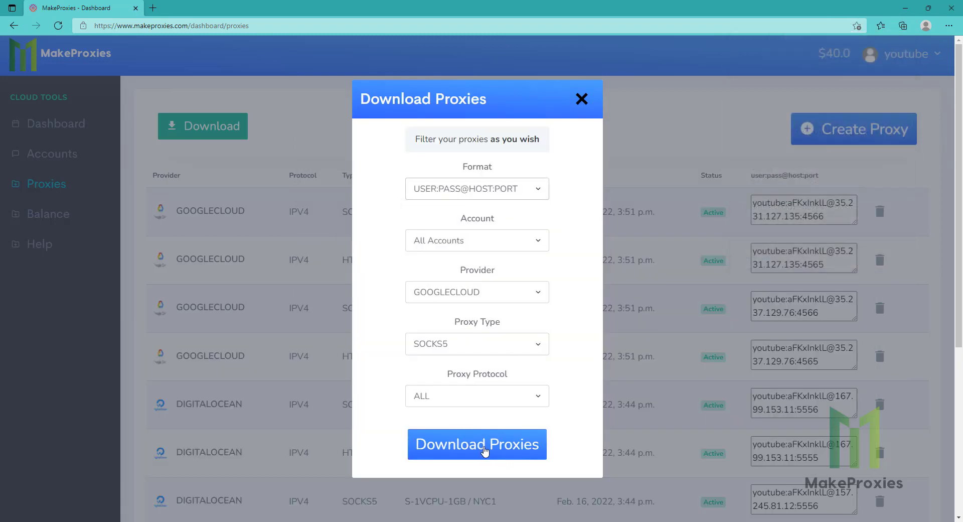
{"action": "left_click", "coordinate": [491, 450]}
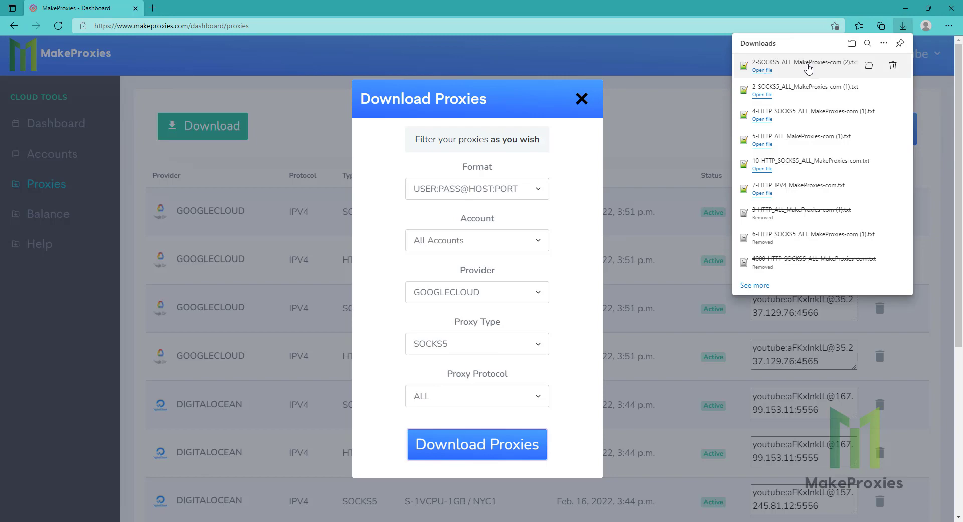
{"action": "left_click", "coordinate": [780, 62]}
{"action": "left_click", "coordinate": [504, 413]}
Select both reformatted proxy lines, copy them, and switch back to the RSocks address list.
{"action": "key", "text": "ctrl+shift+Home"}
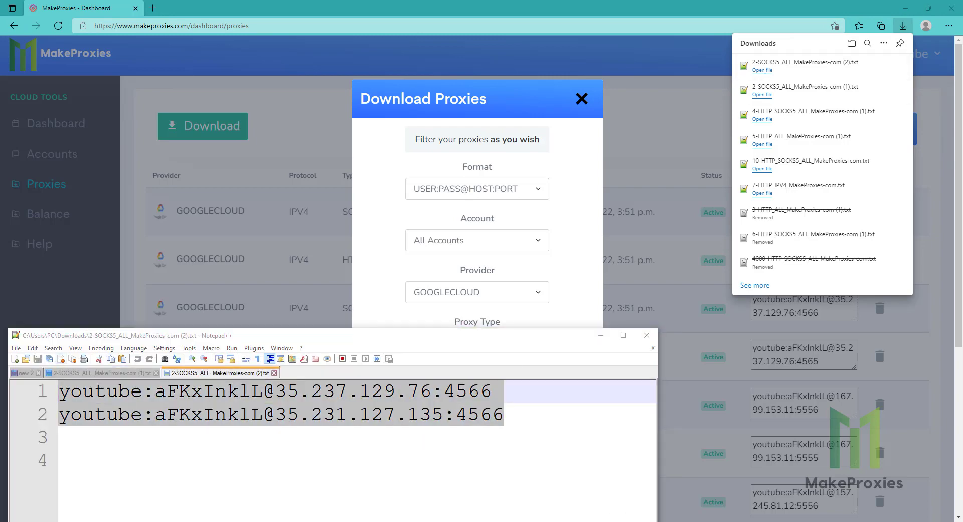
{"action": "left_click", "coordinate": [348, 446]}
{"action": "left_click", "coordinate": [461, 421]}
{"action": "key", "text": "ctrl+shift+Home"}
{"action": "key", "text": "ctrl+c"}
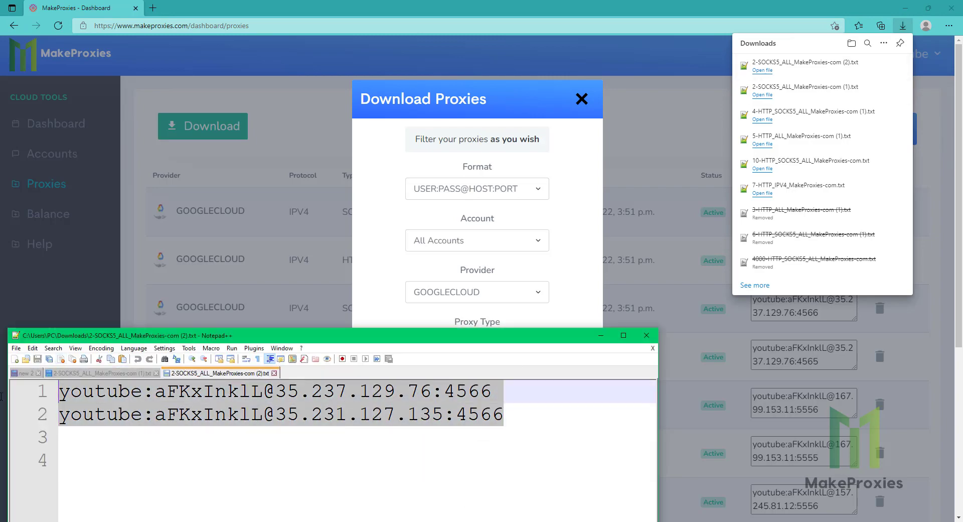
{"action": "key", "text": "alt+Tab"}
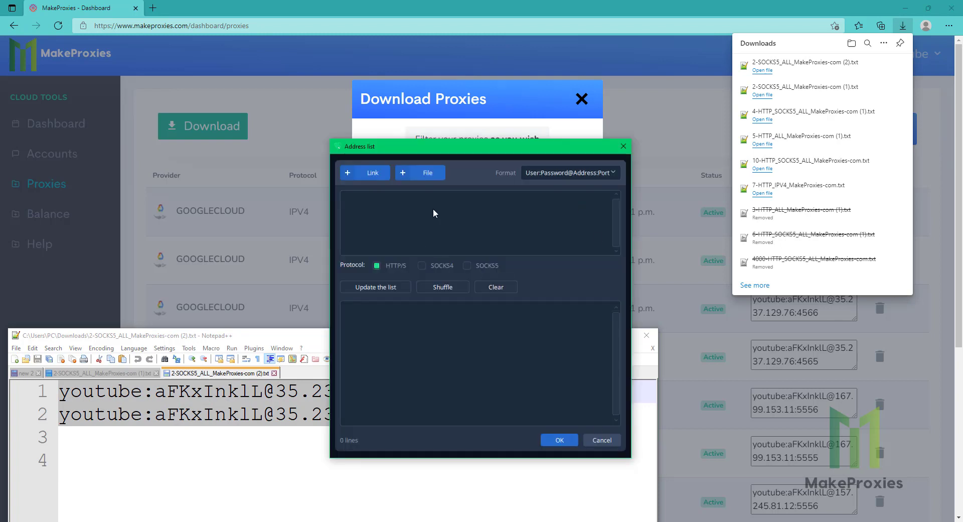
Load both Google Cloud proxies as SOCKS5 and run the check, confirming the prompt and maximizing the window to view the 2/2 results.
{"action": "key", "text": "ctrl+v"}
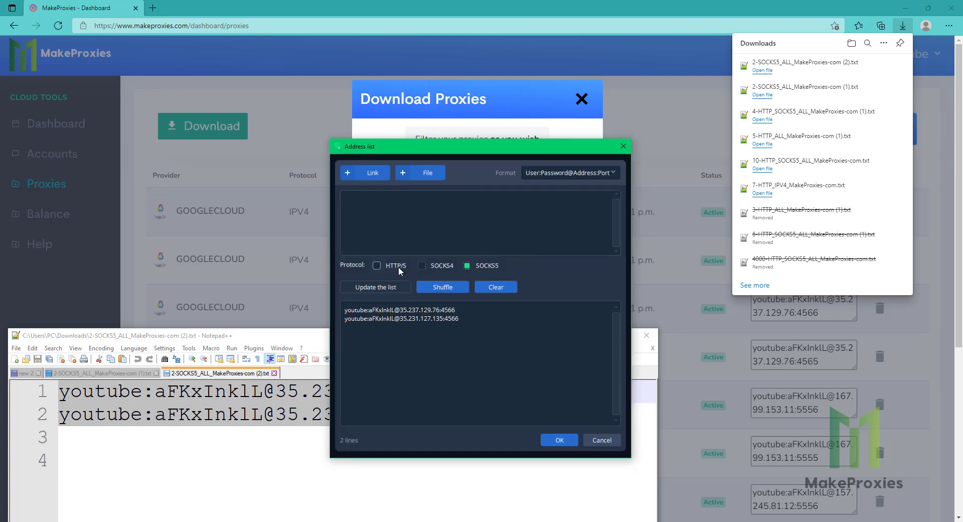
{"action": "left_click", "coordinate": [560, 440]}
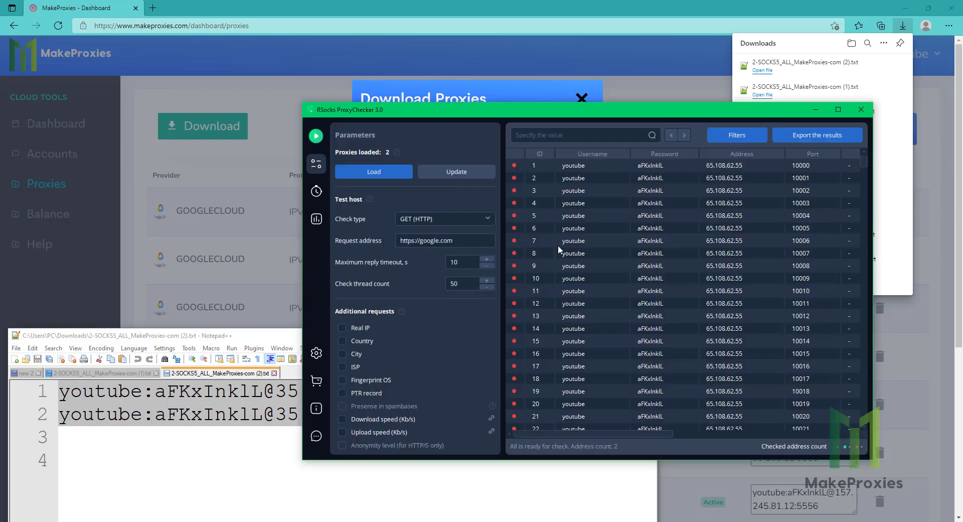
{"action": "left_click", "coordinate": [316, 138]}
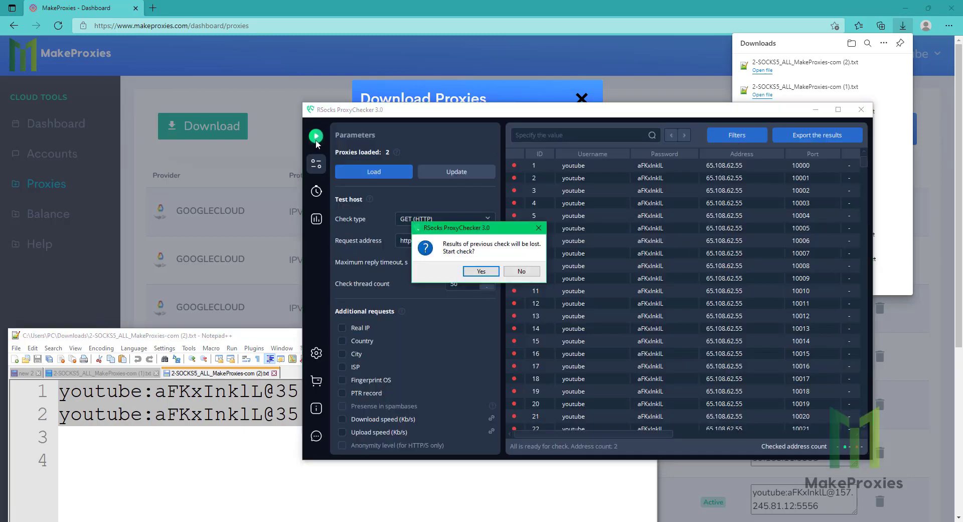
{"action": "left_click", "coordinate": [481, 271]}
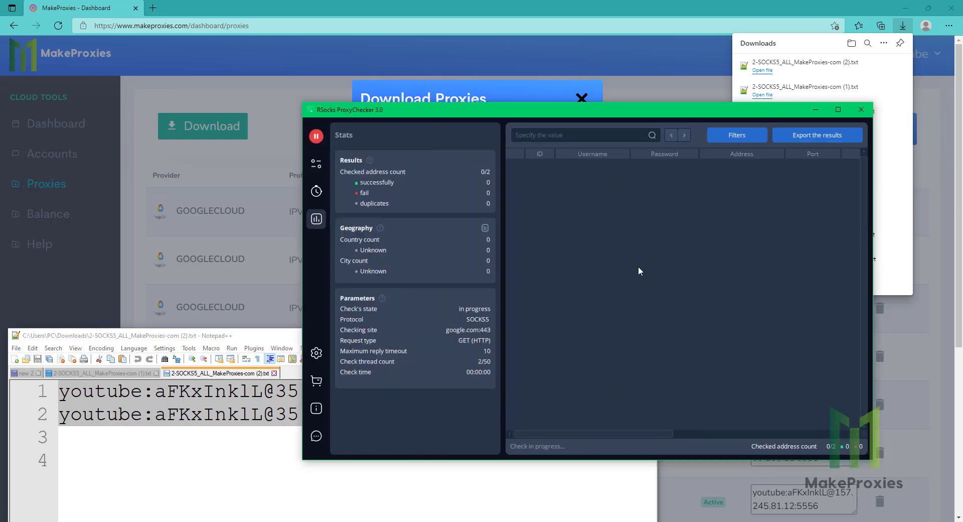
{"action": "left_click", "coordinate": [839, 109]}
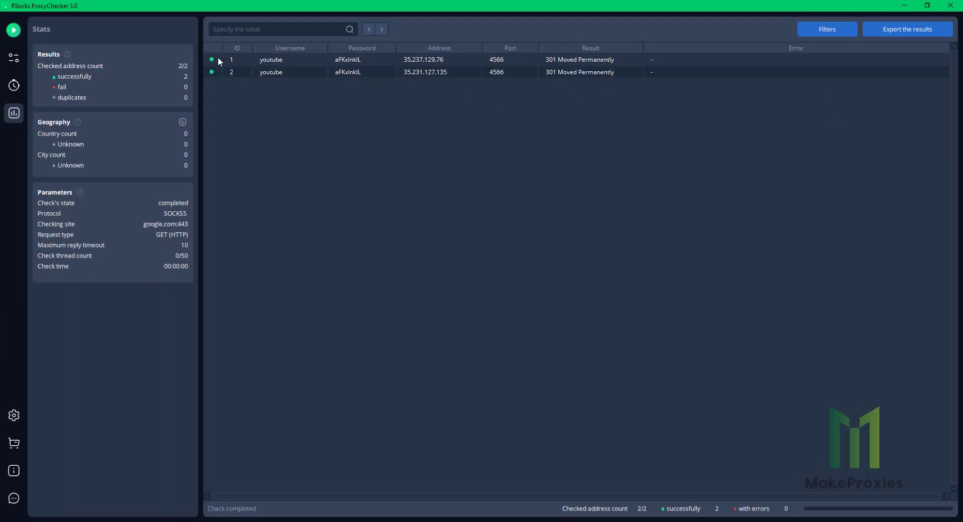